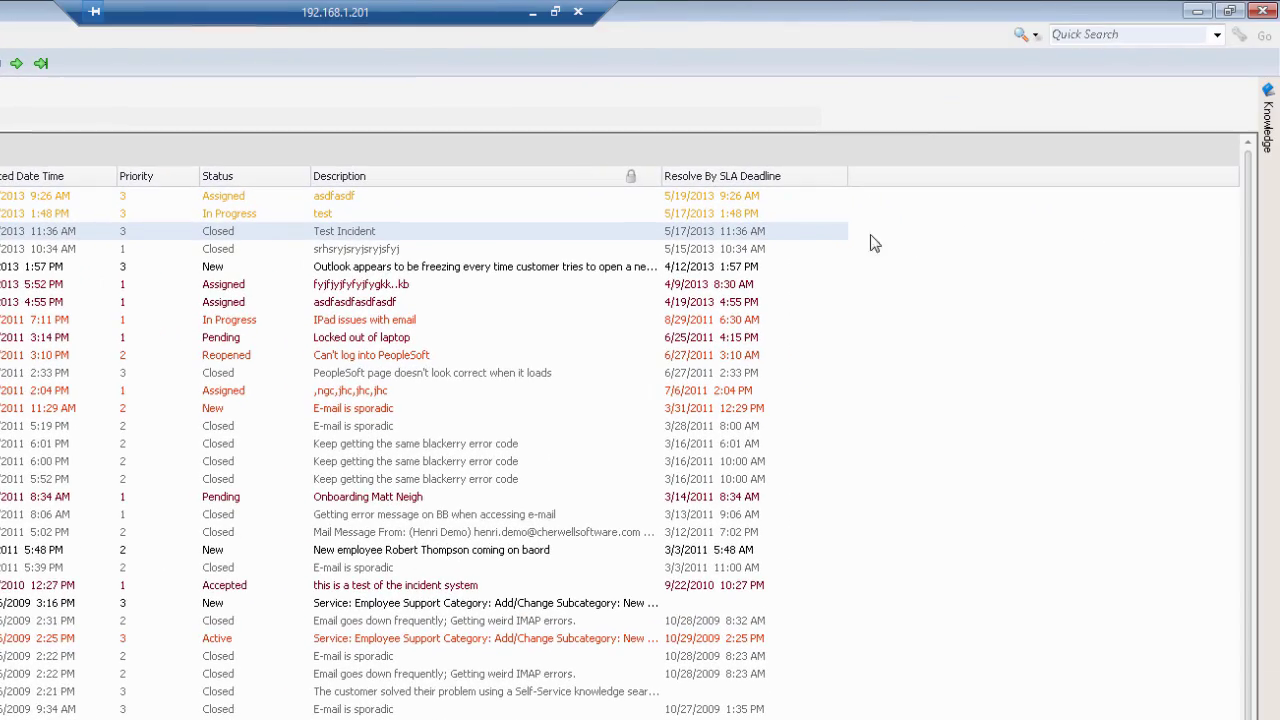
Step: Select incident 100018 in the Incidents grid
right_click(1237, 206)
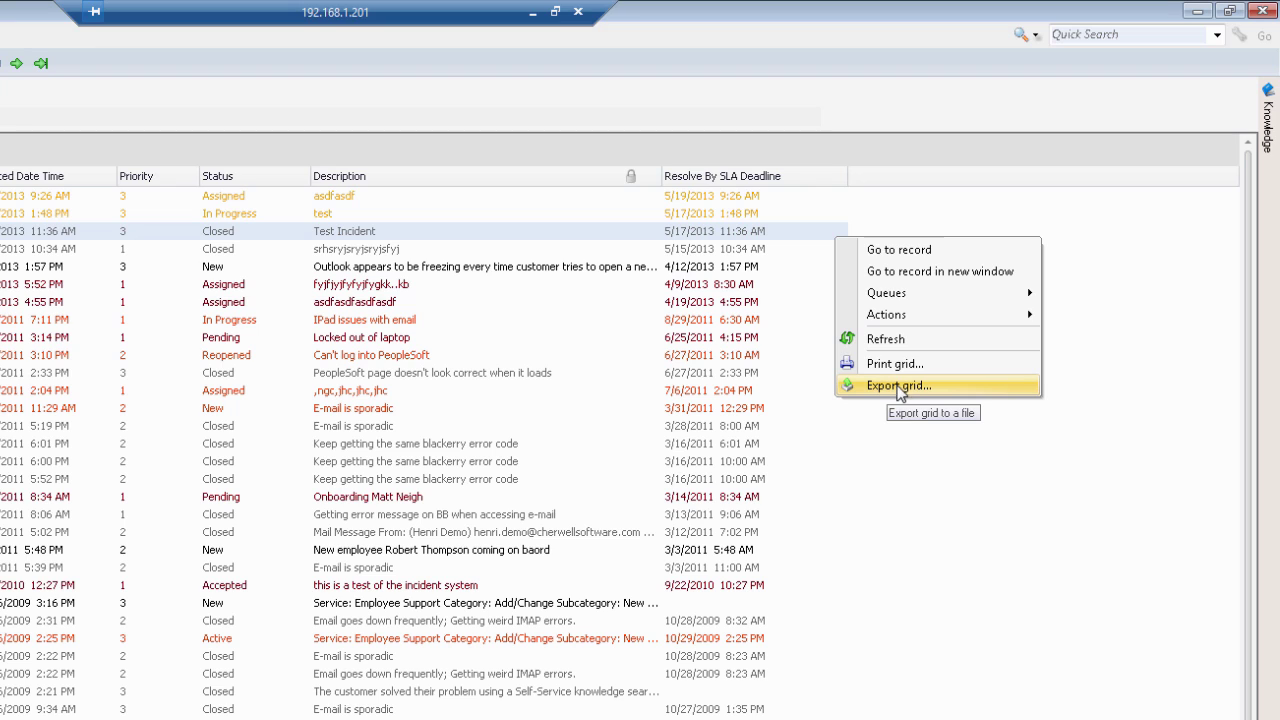
click(914, 480)
click(1137, 483)
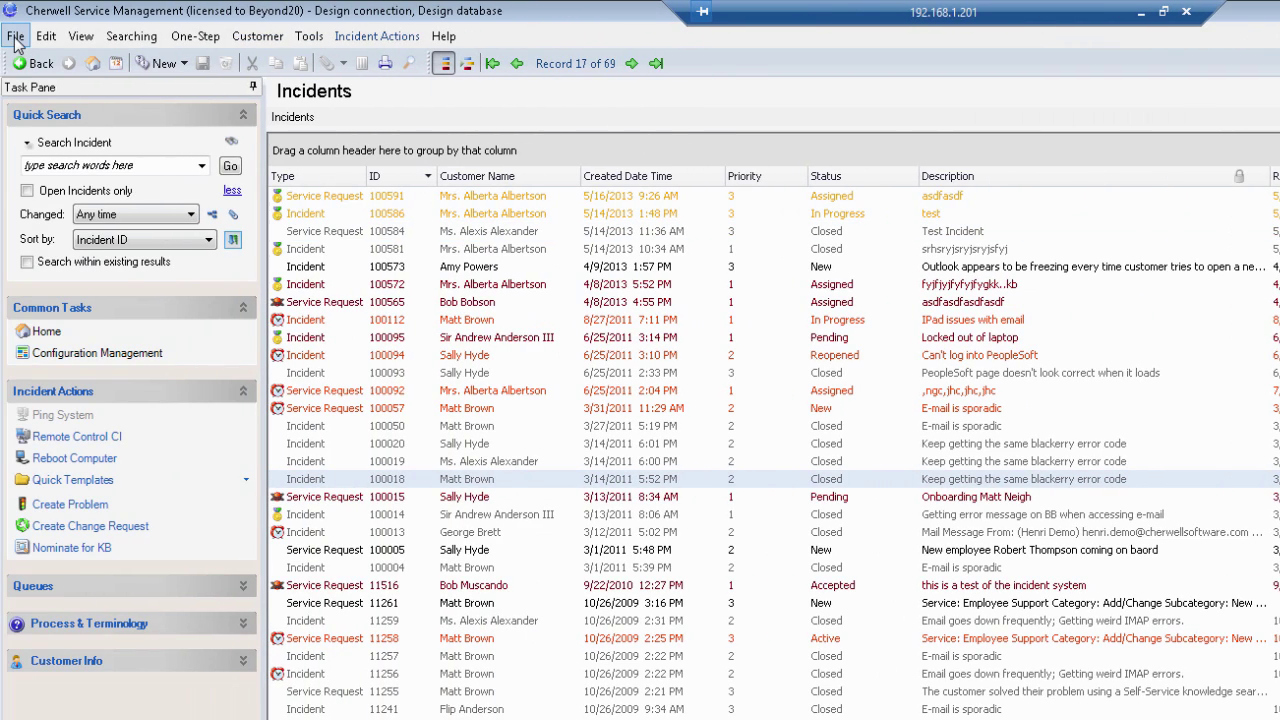
Step: Open the Export grid dialog for Incidents from the File menu and centre it on screen
click(15, 37)
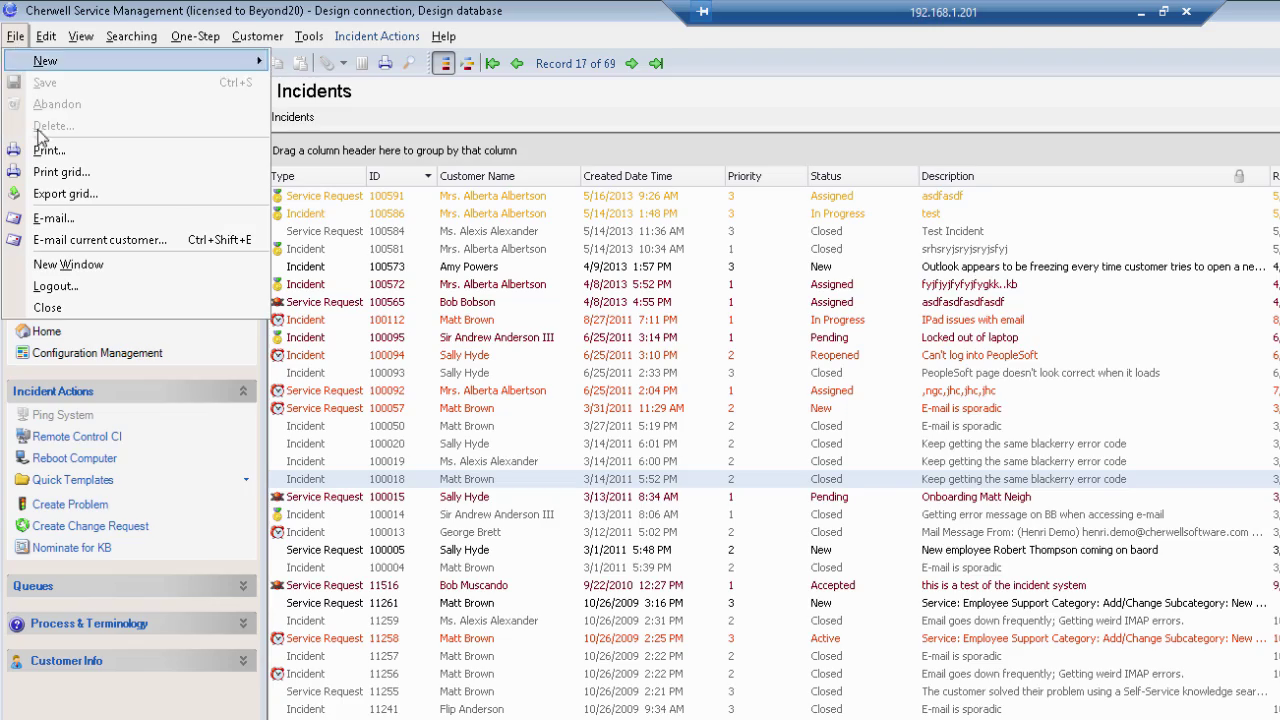
click(60, 195)
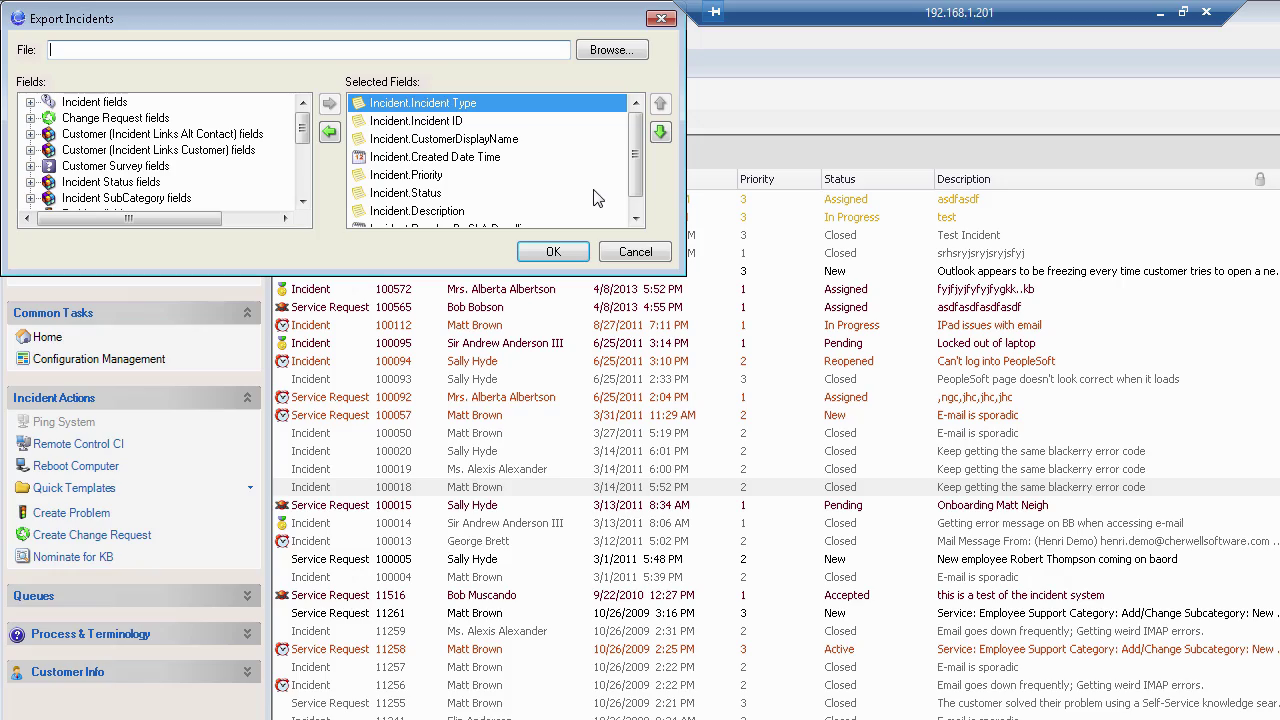
drag(270, 18, 752, 242)
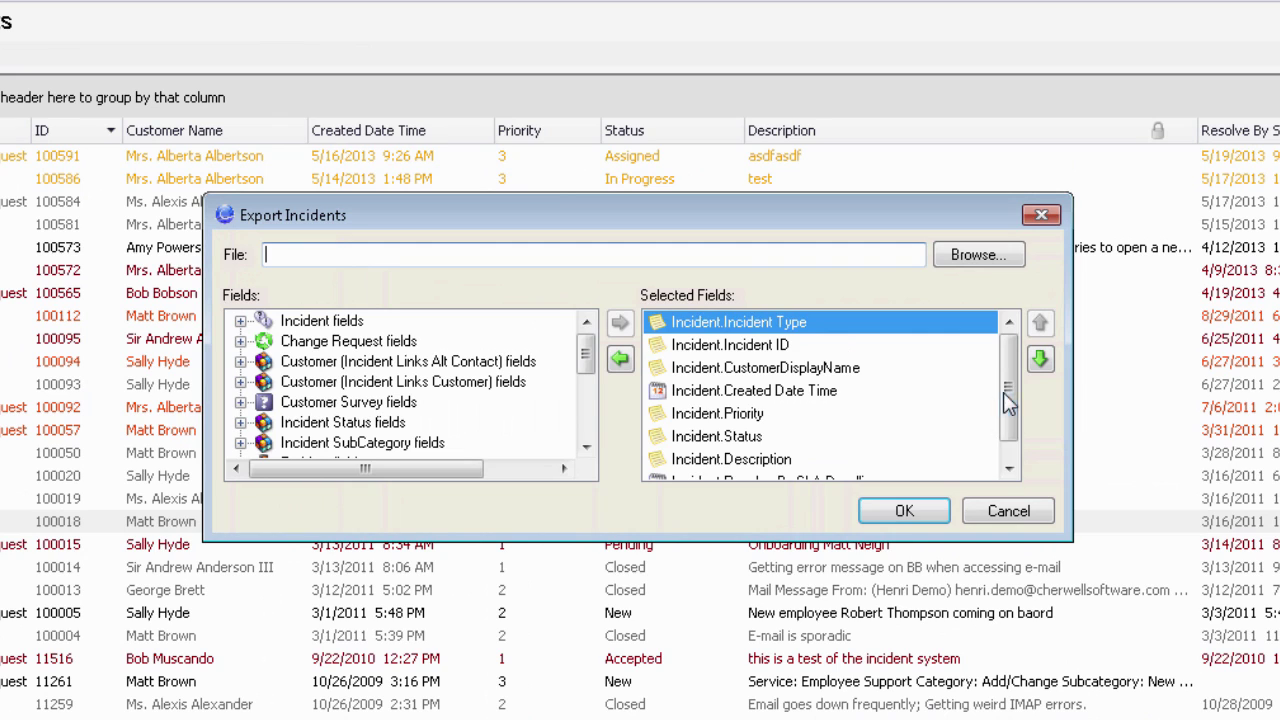
mouse_move(1003, 395)
mouse_down()
mouse_move(1007, 413)
mouse_move(1010, 392)
mouse_up()
Step: Review the Incident fields group and the eight Selected Fields matching the grid's columns
click(241, 321)
click(241, 321)
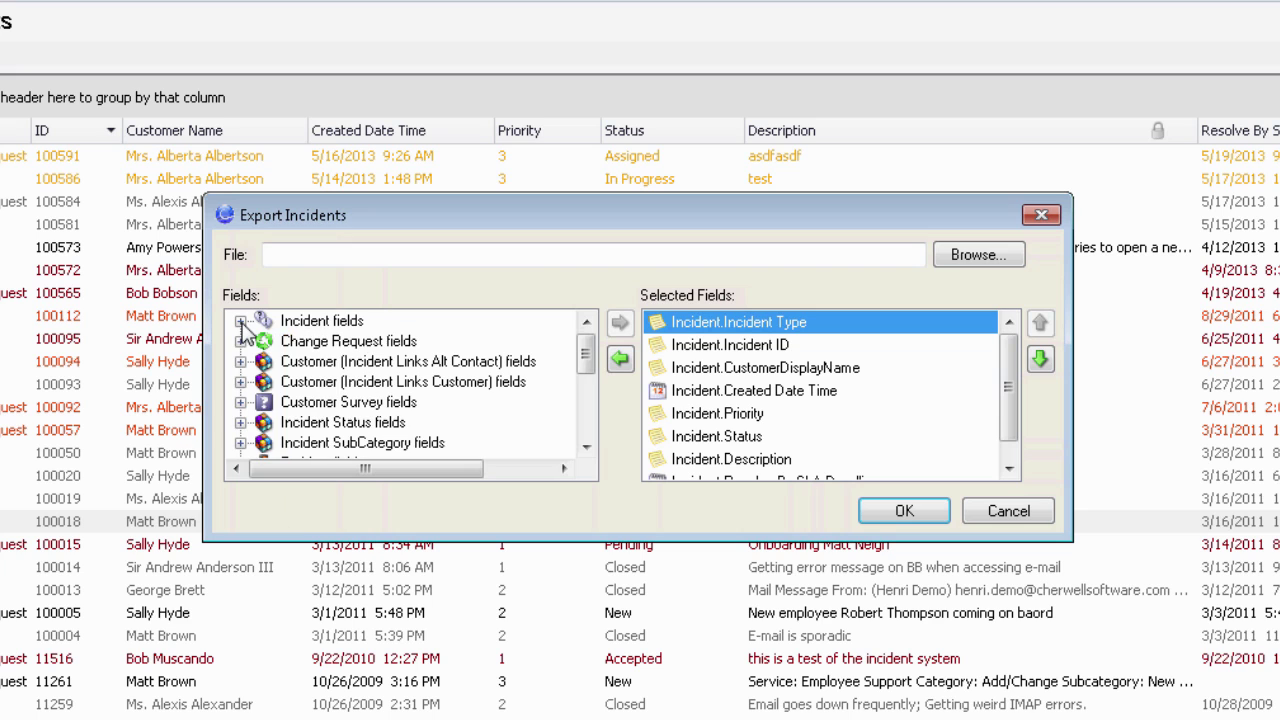
drag(590, 365, 590, 335)
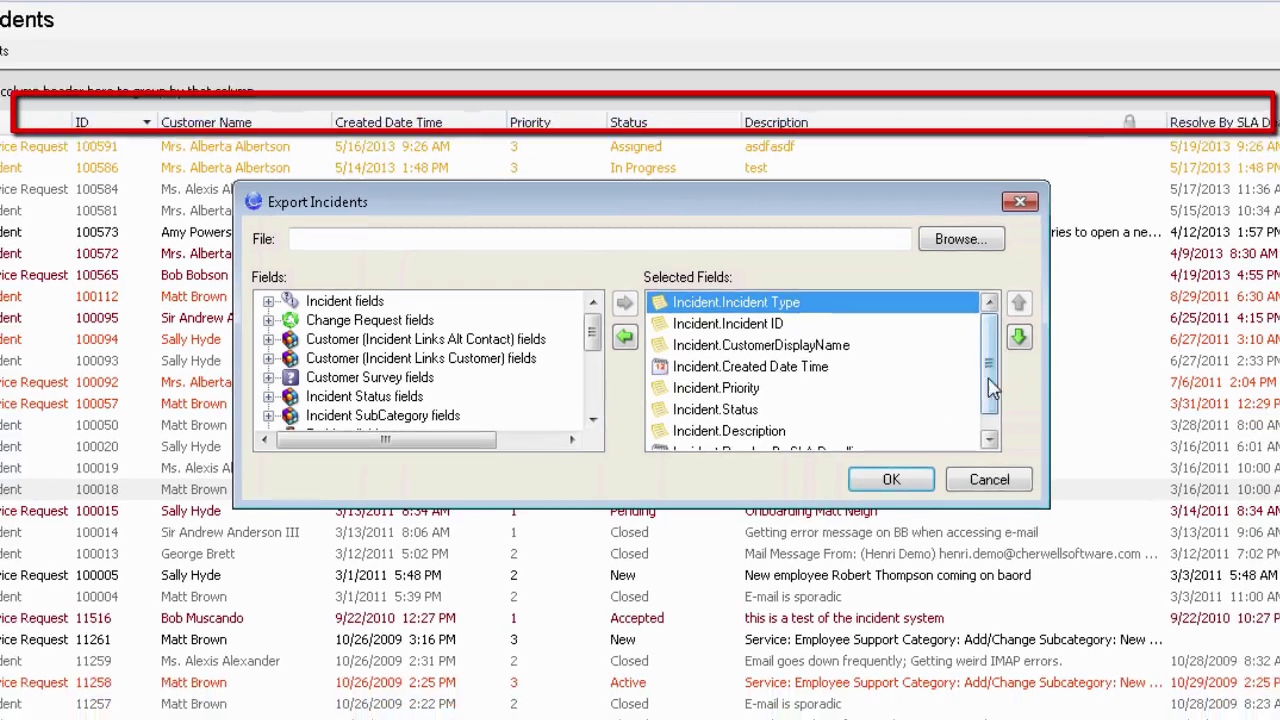
drag(1008, 398, 1008, 410)
drag(968, 355, 968, 335)
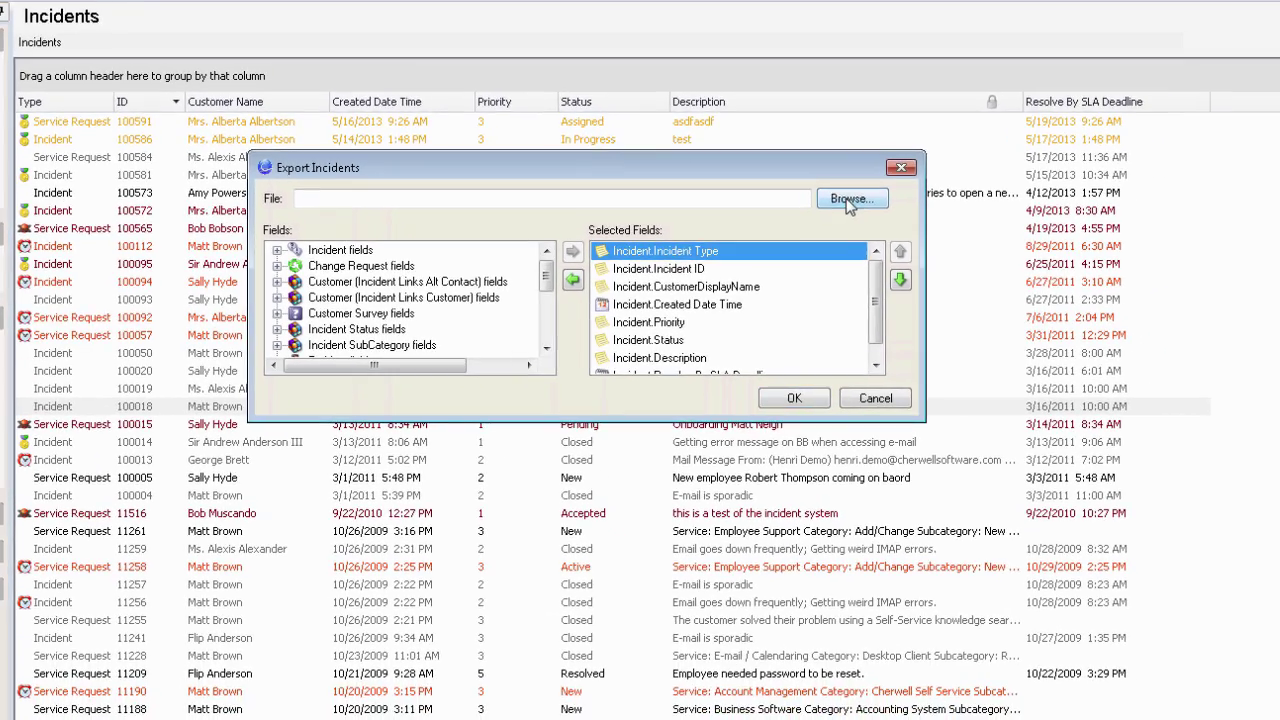
Step: Export the Incidents grid to Incident Export.csv and acknowledge the completion message
click(935, 219)
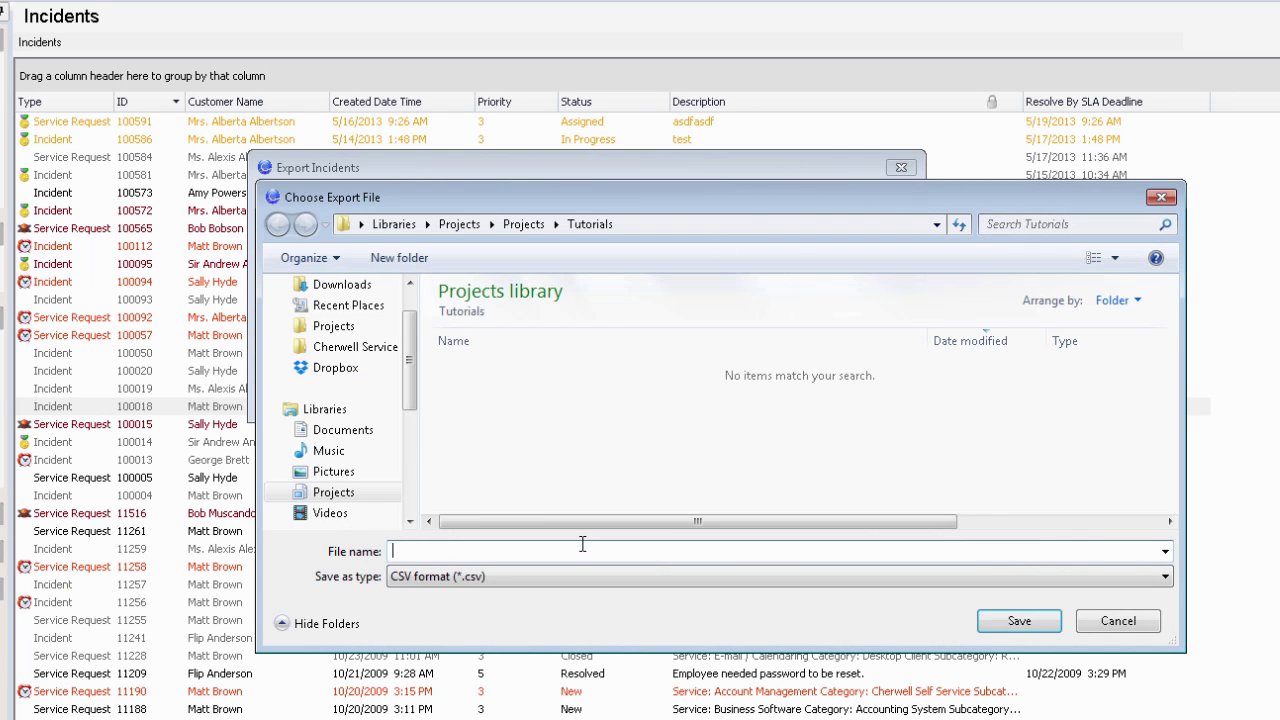
text(Incident Export)
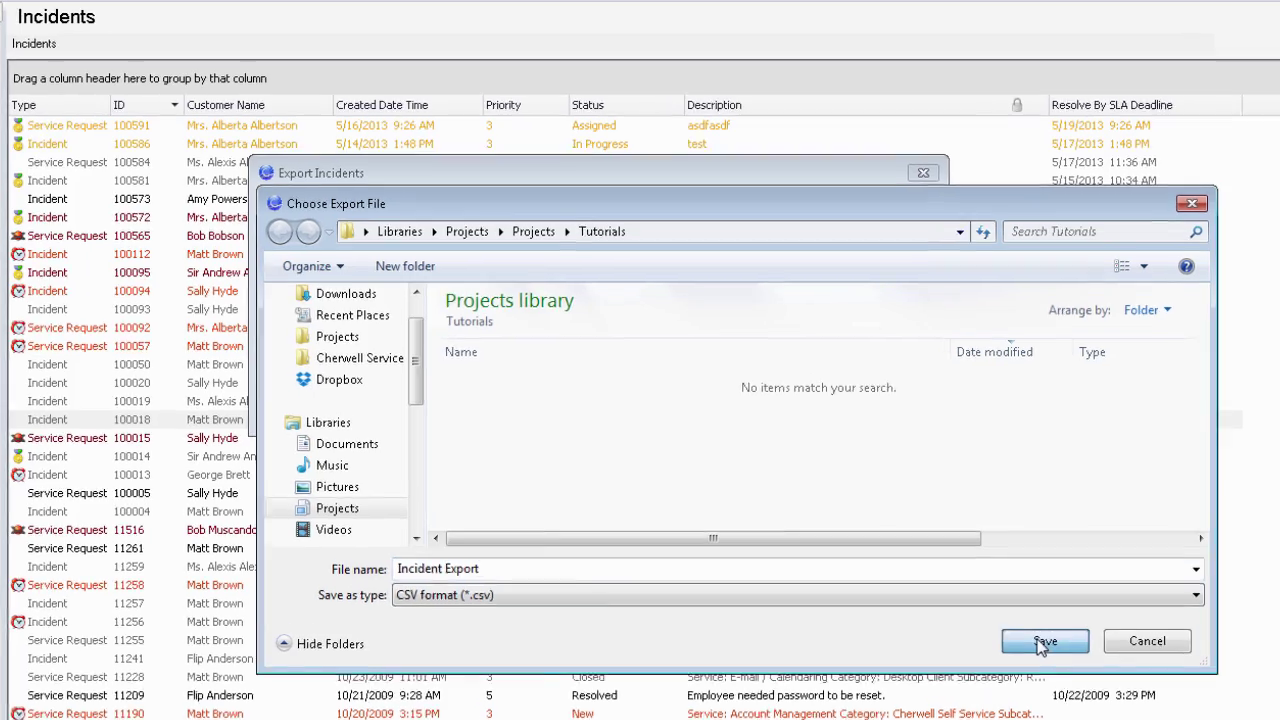
click(1017, 621)
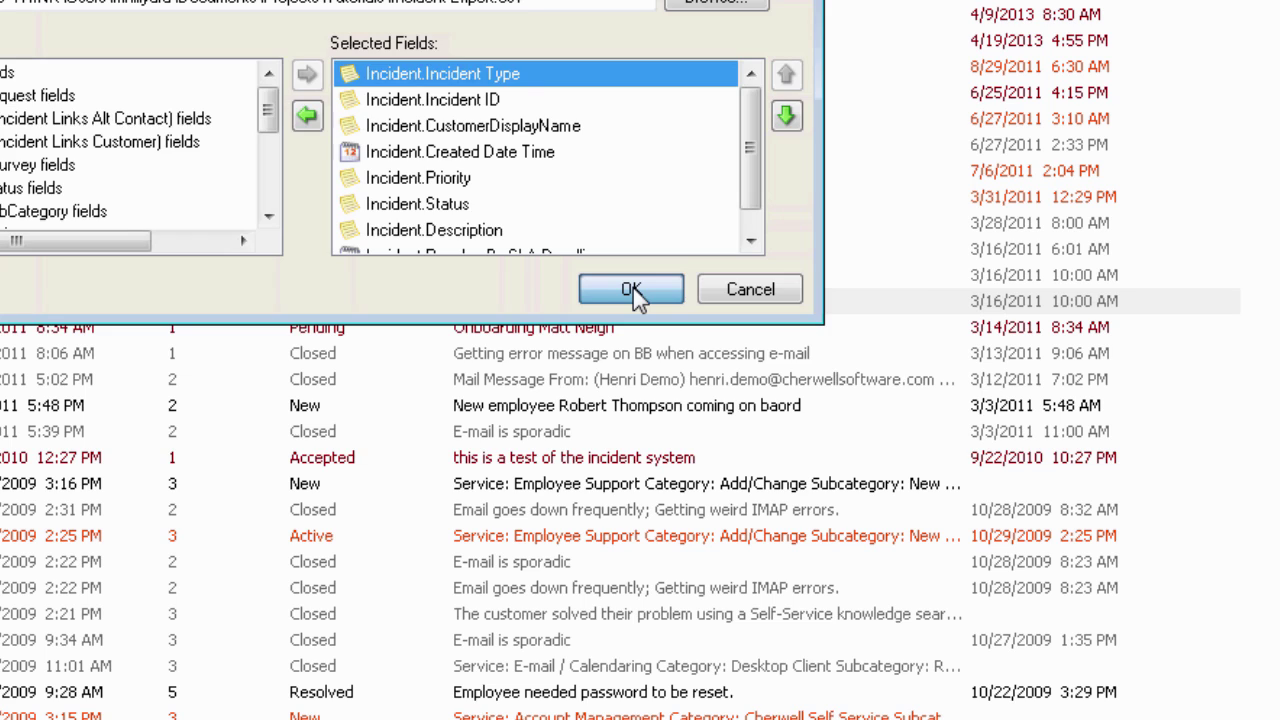
click(661, 310)
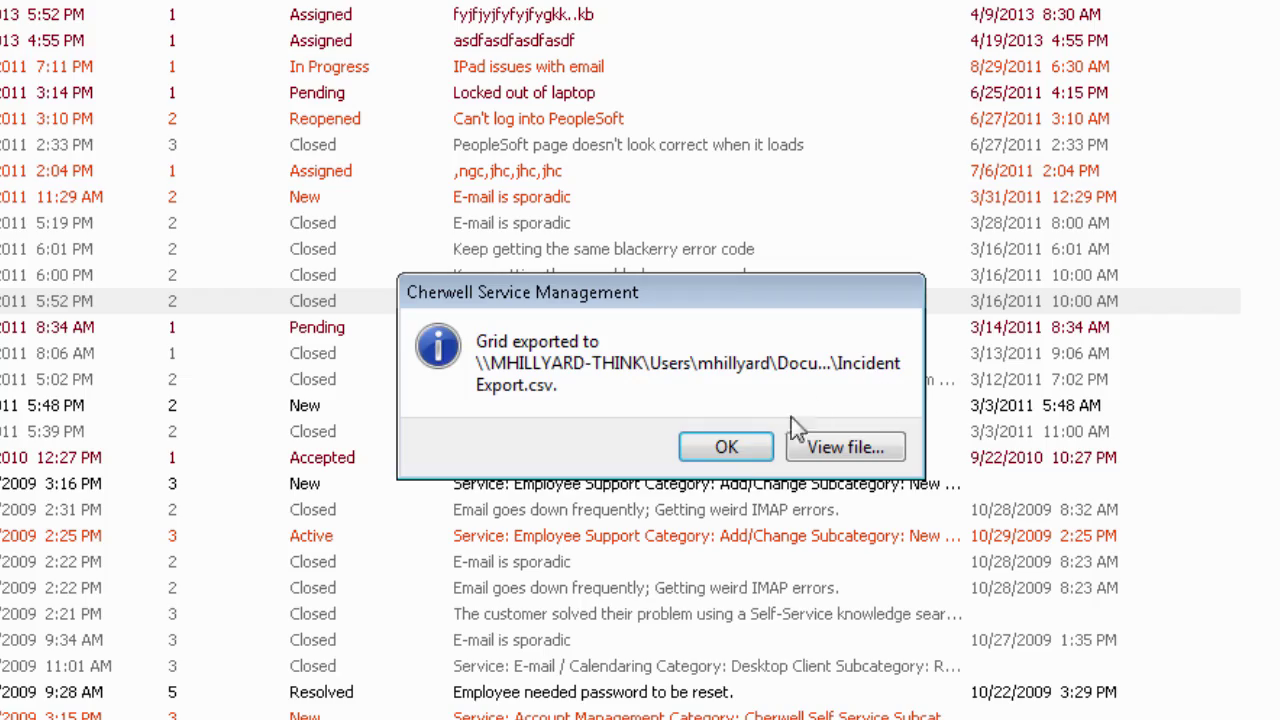
click(739, 450)
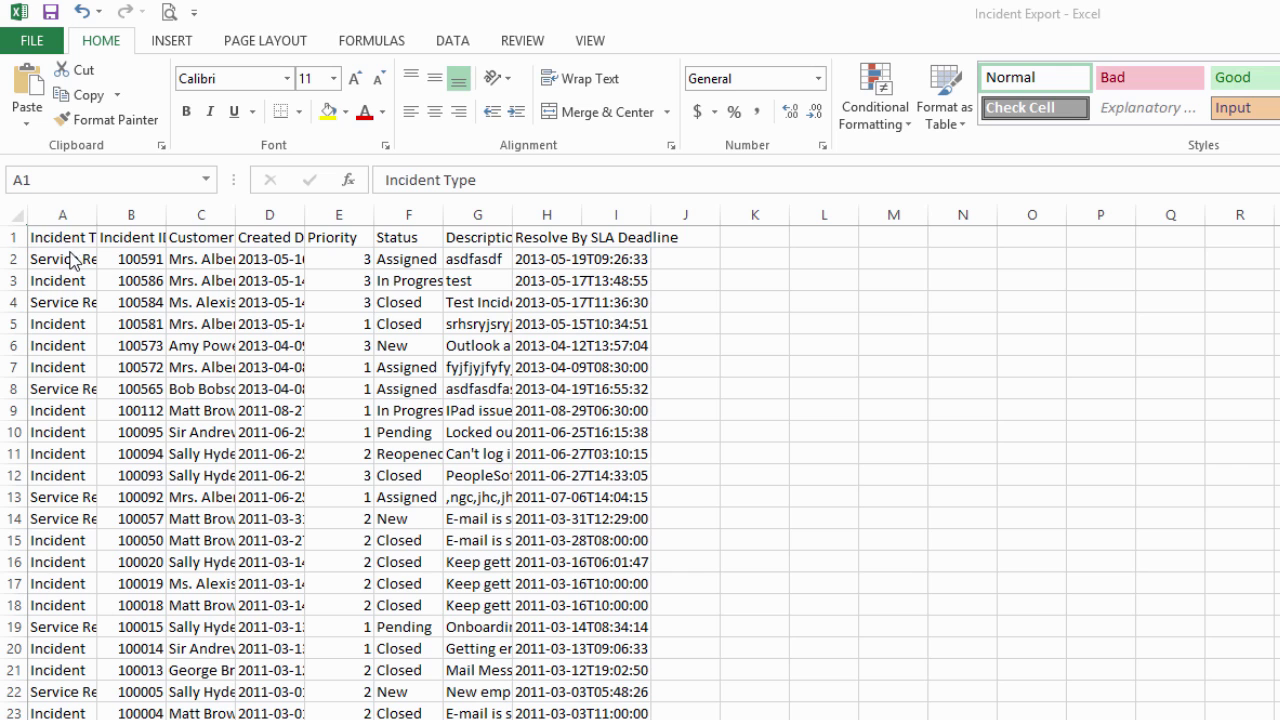
Step: AutoFit the widths of columns A through I in the Incident Export sheet
click(69, 215)
drag(69, 212, 627, 213)
double_click(651, 214)
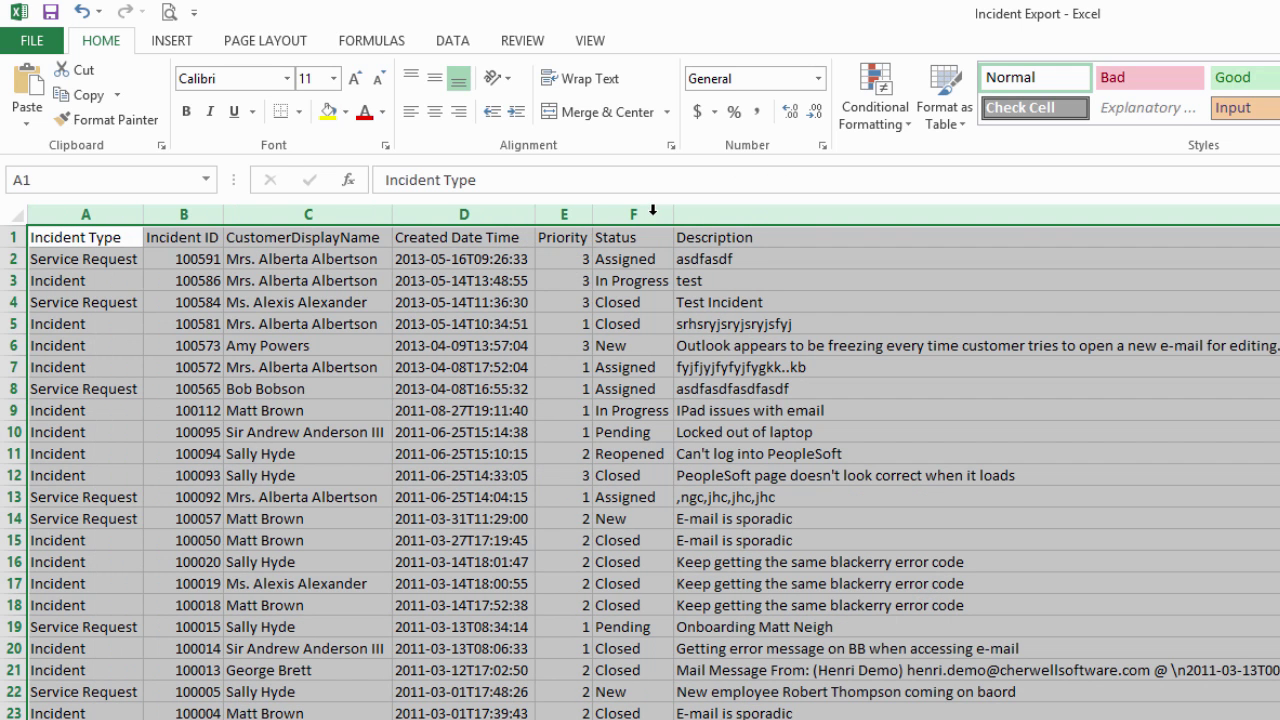
click(355, 408)
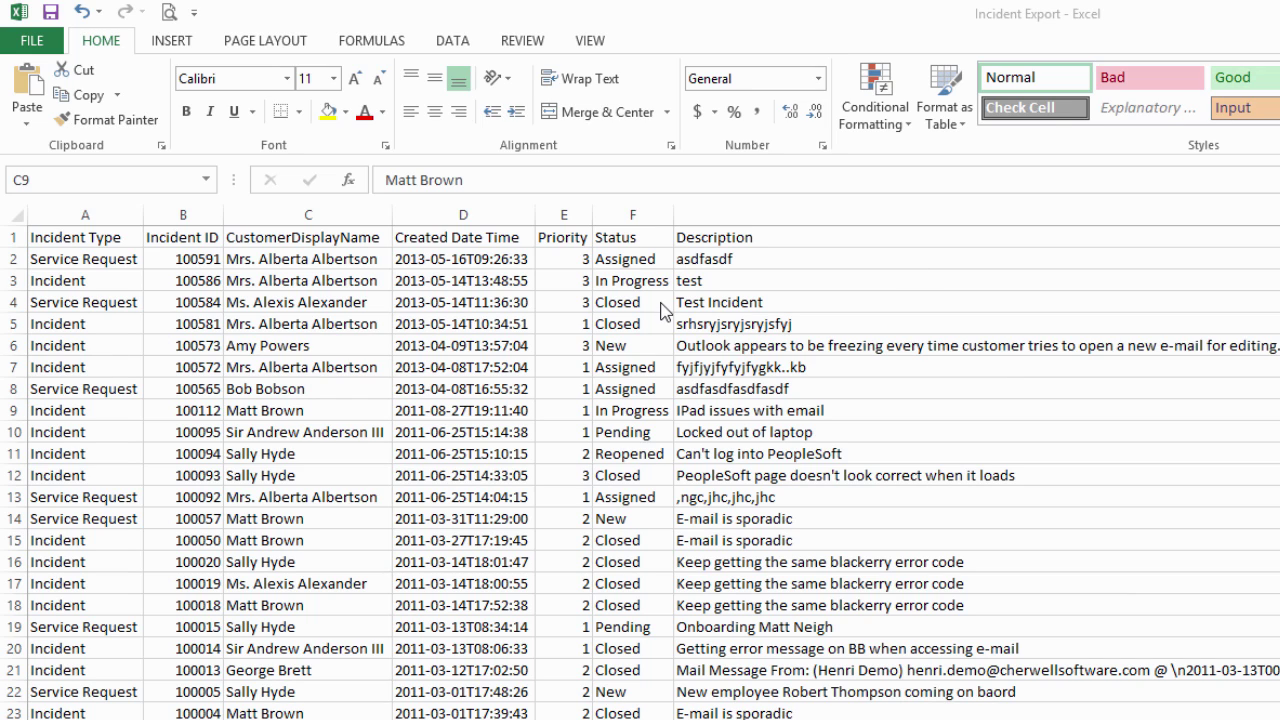
Step: Start a PivotTable from the INSERT tab using range A1:H70 on a new worksheet
click(170, 42)
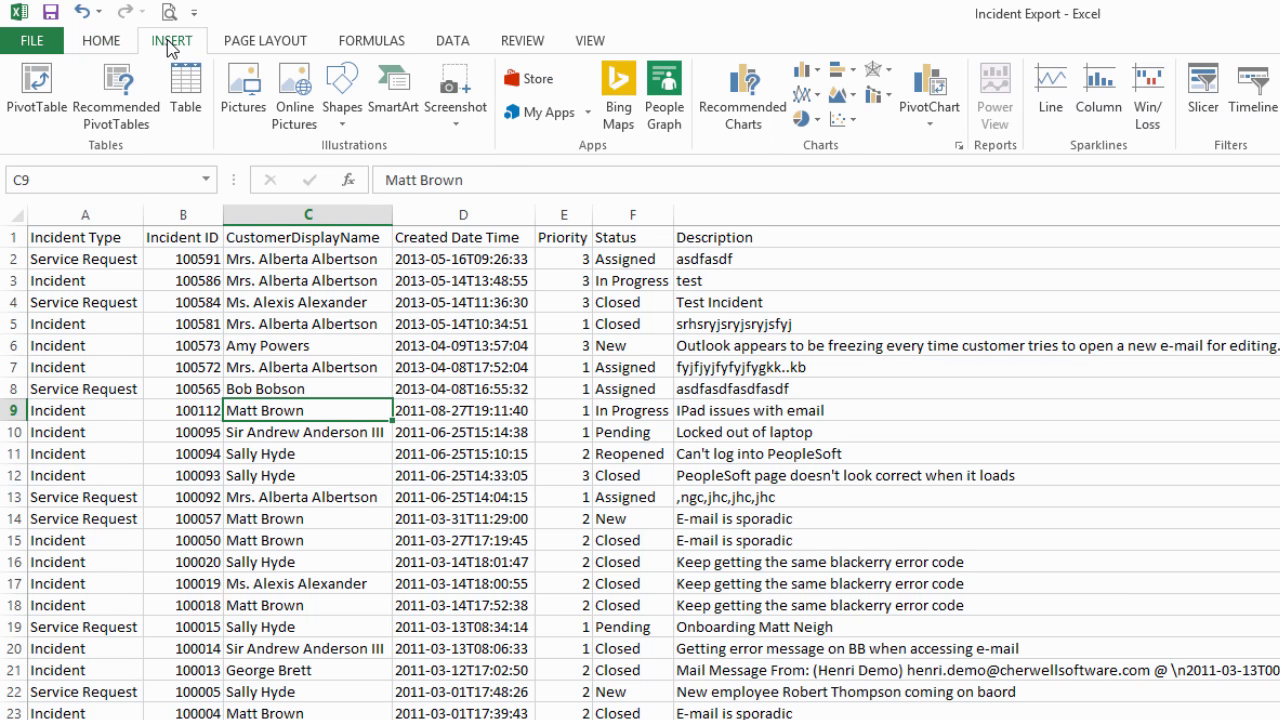
click(38, 106)
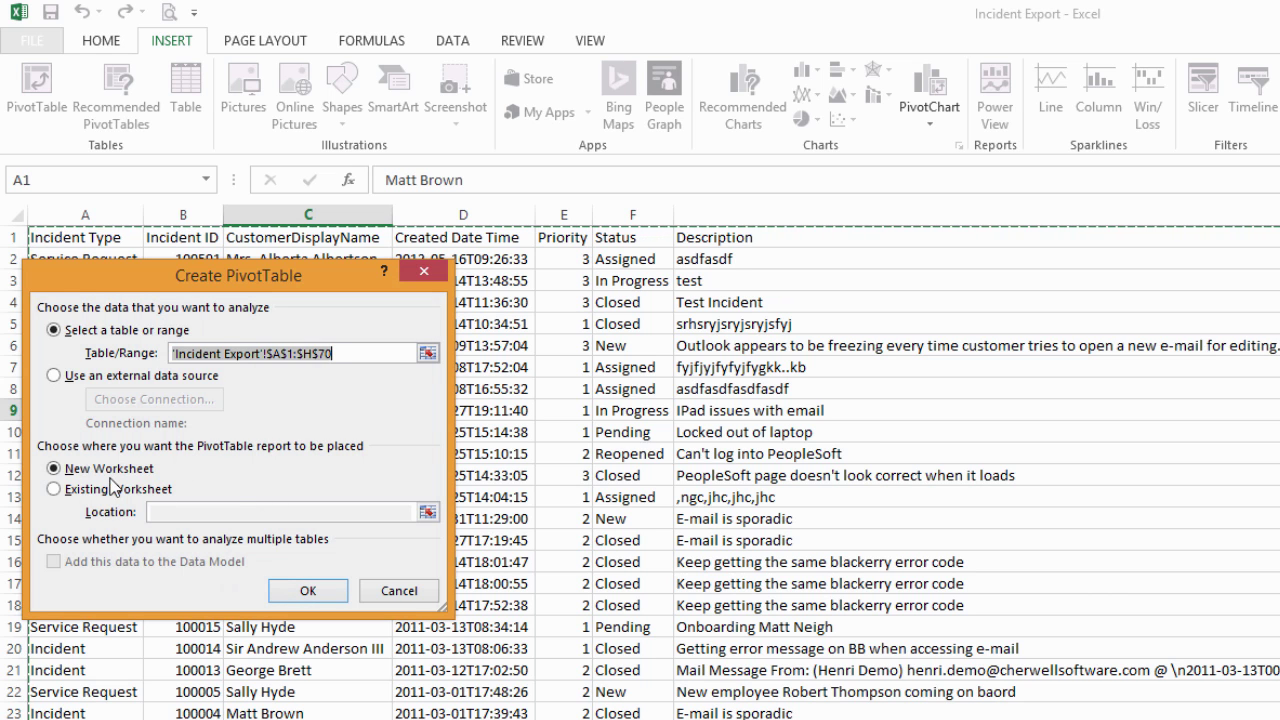
Step: Create the PivotTable and add Incident ID, Priority, Status and CustomerDisplayName fields
click(307, 592)
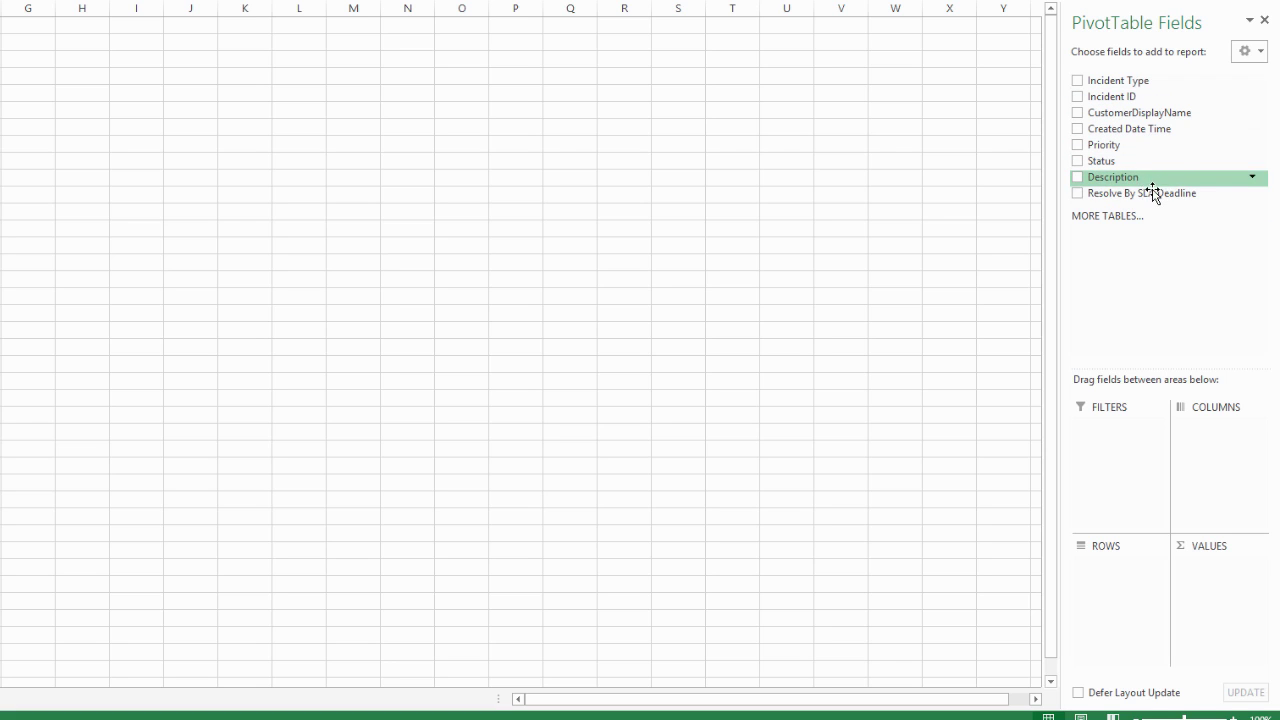
click(1078, 97)
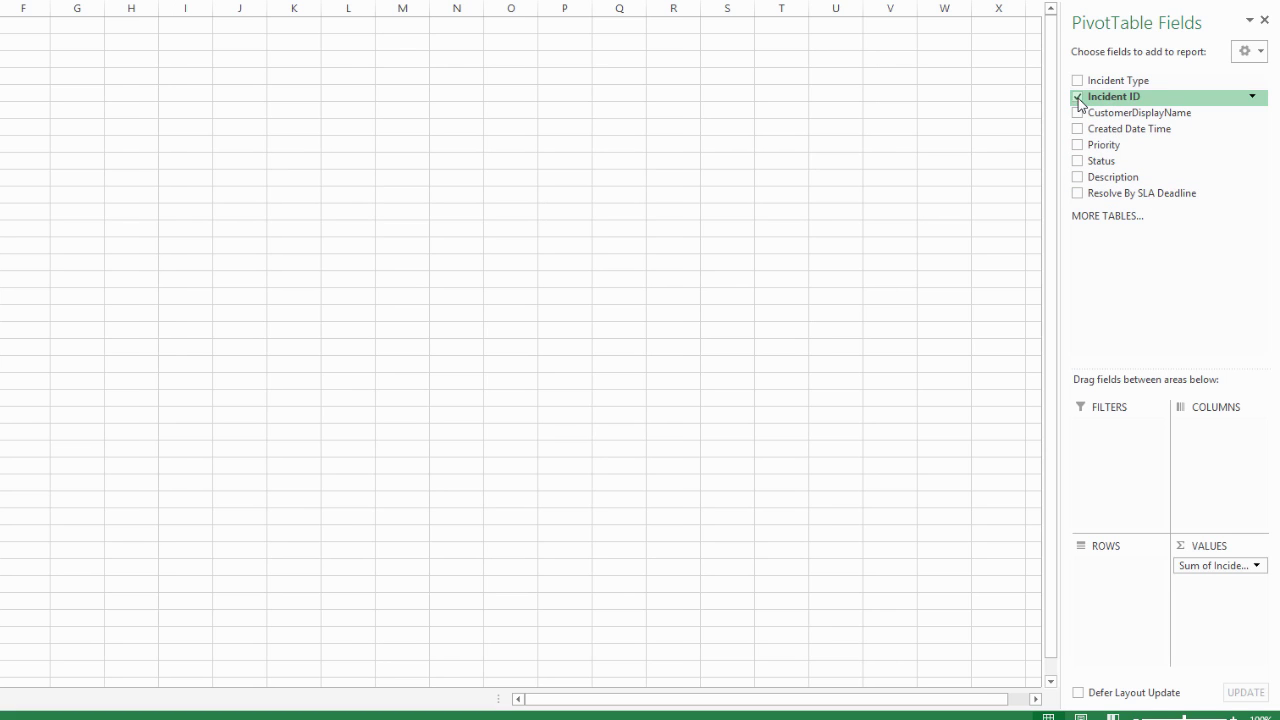
click(1078, 145)
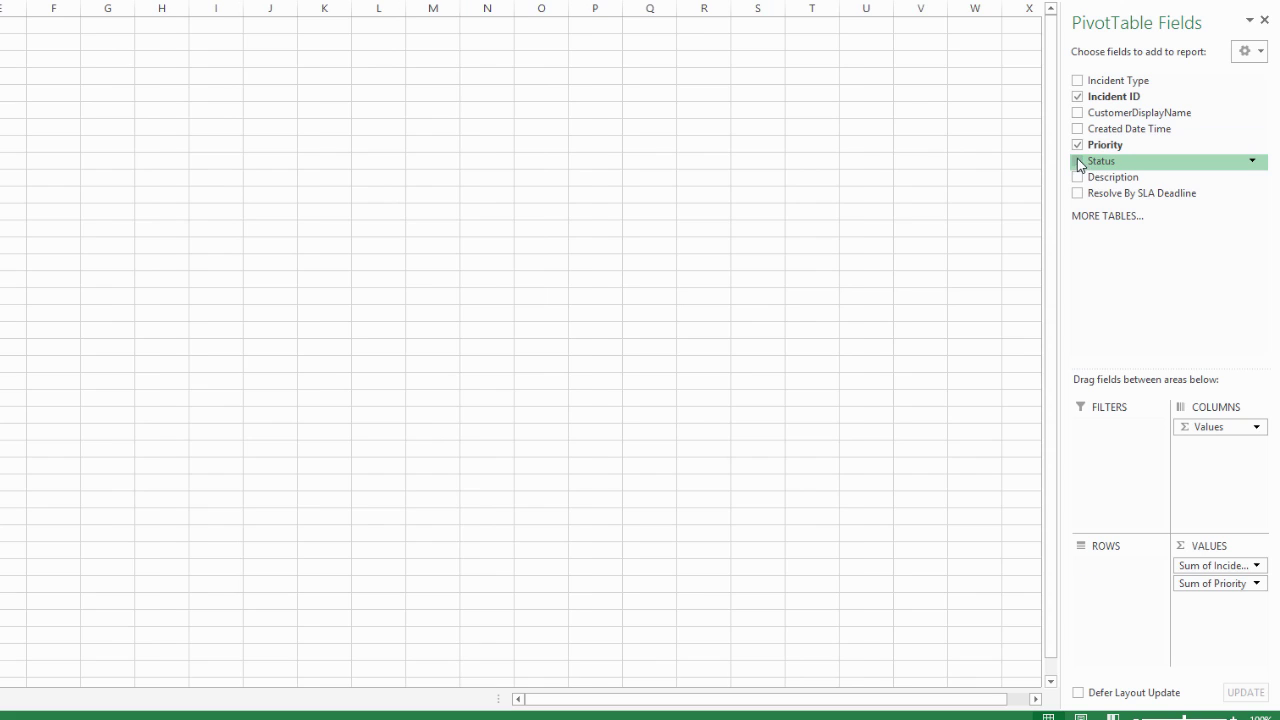
click(1078, 161)
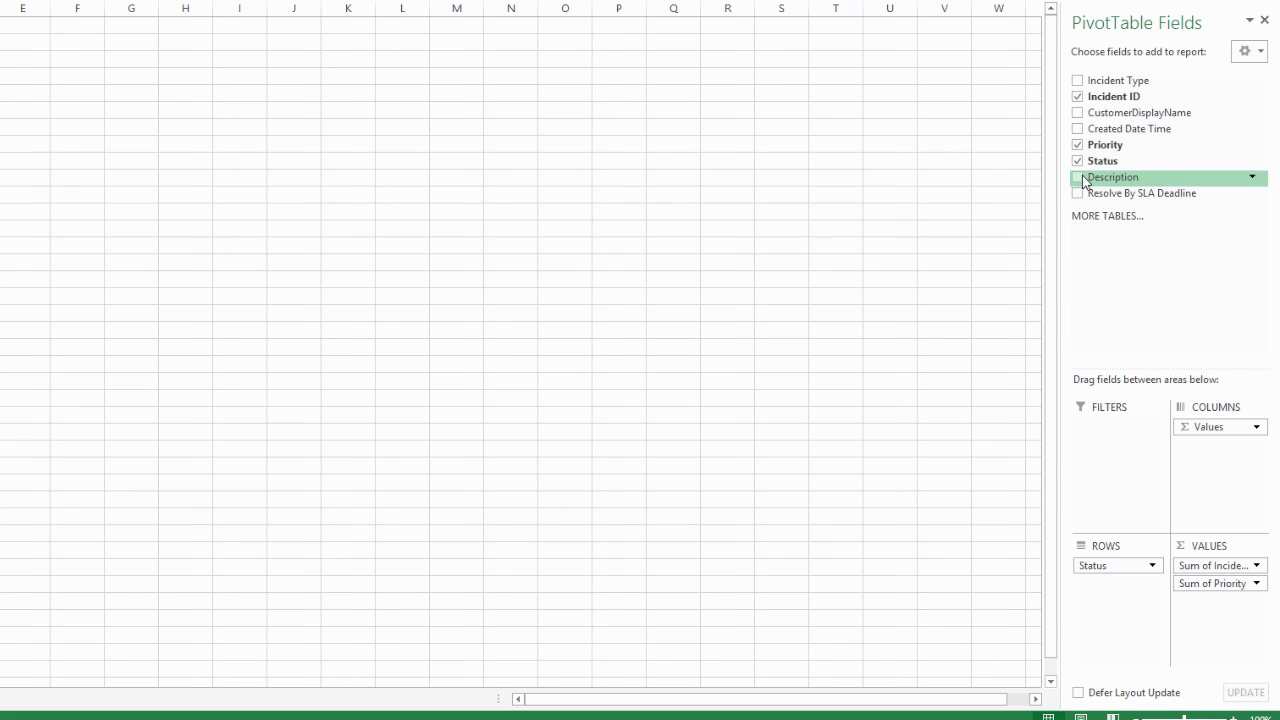
click(1078, 113)
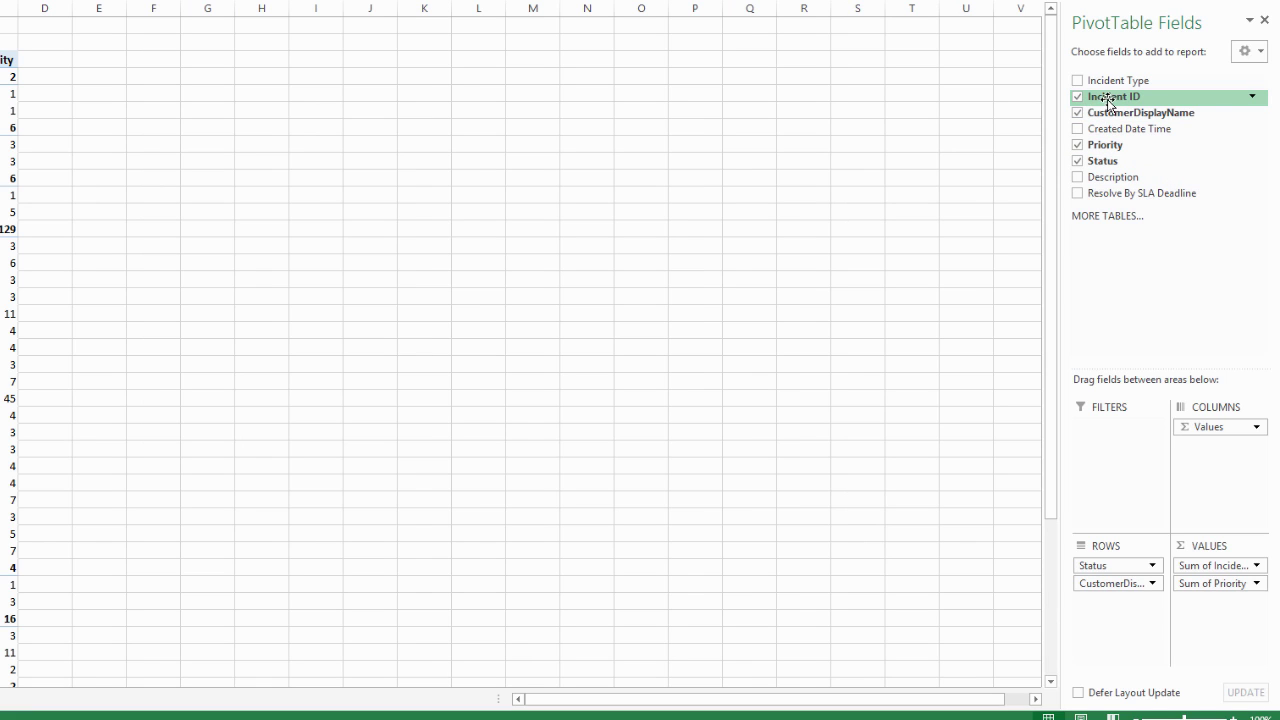
Step: Remove Incident ID and Priority, and add Created Date Time as the third row grouping
click(1252, 96)
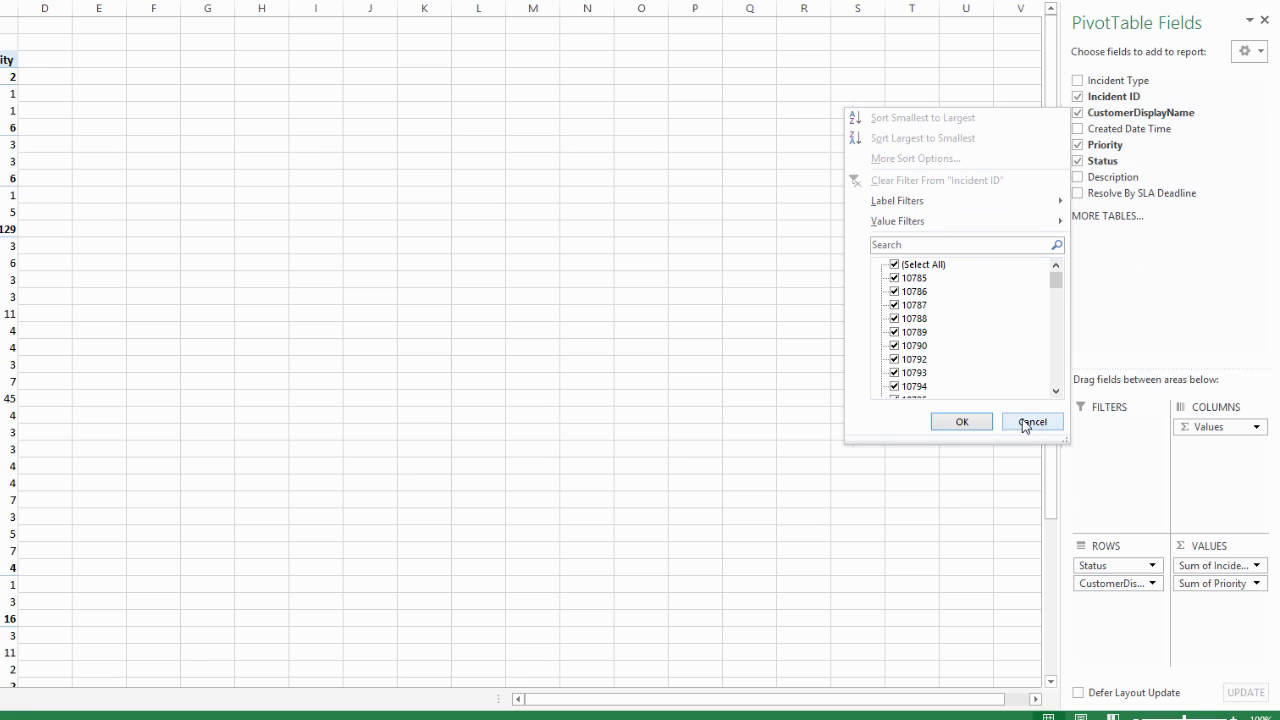
click(1032, 422)
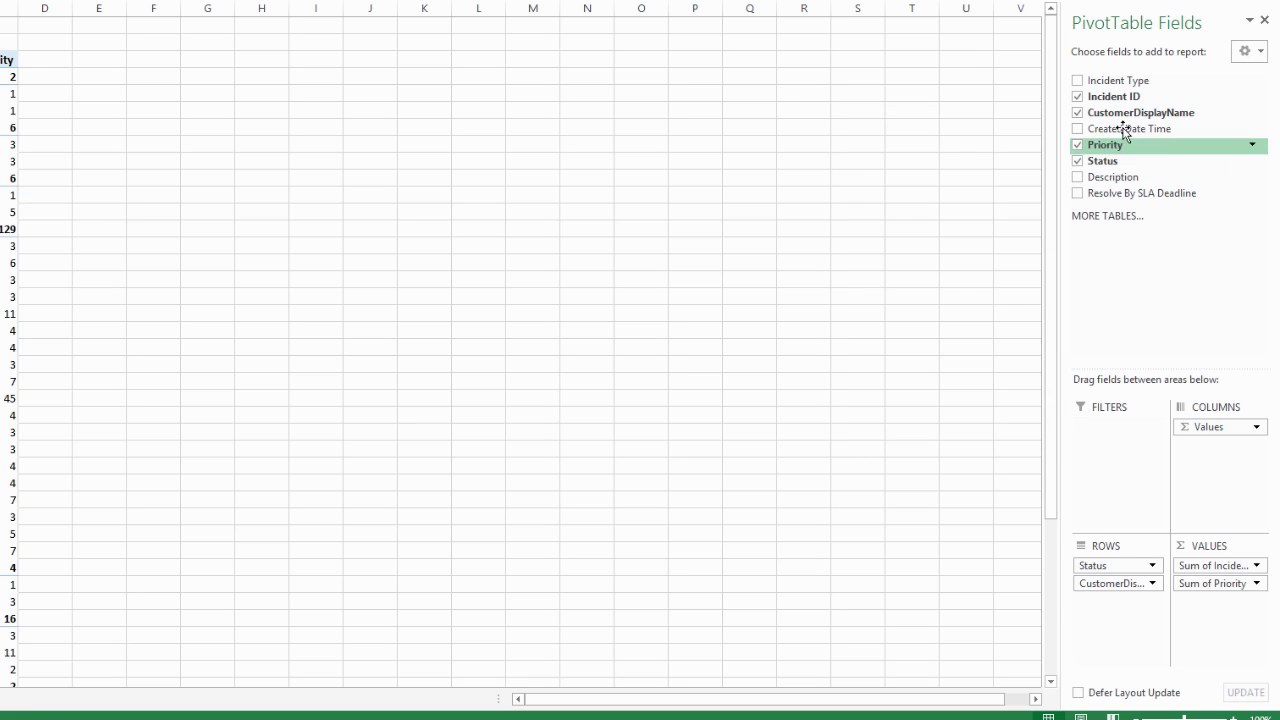
click(1077, 97)
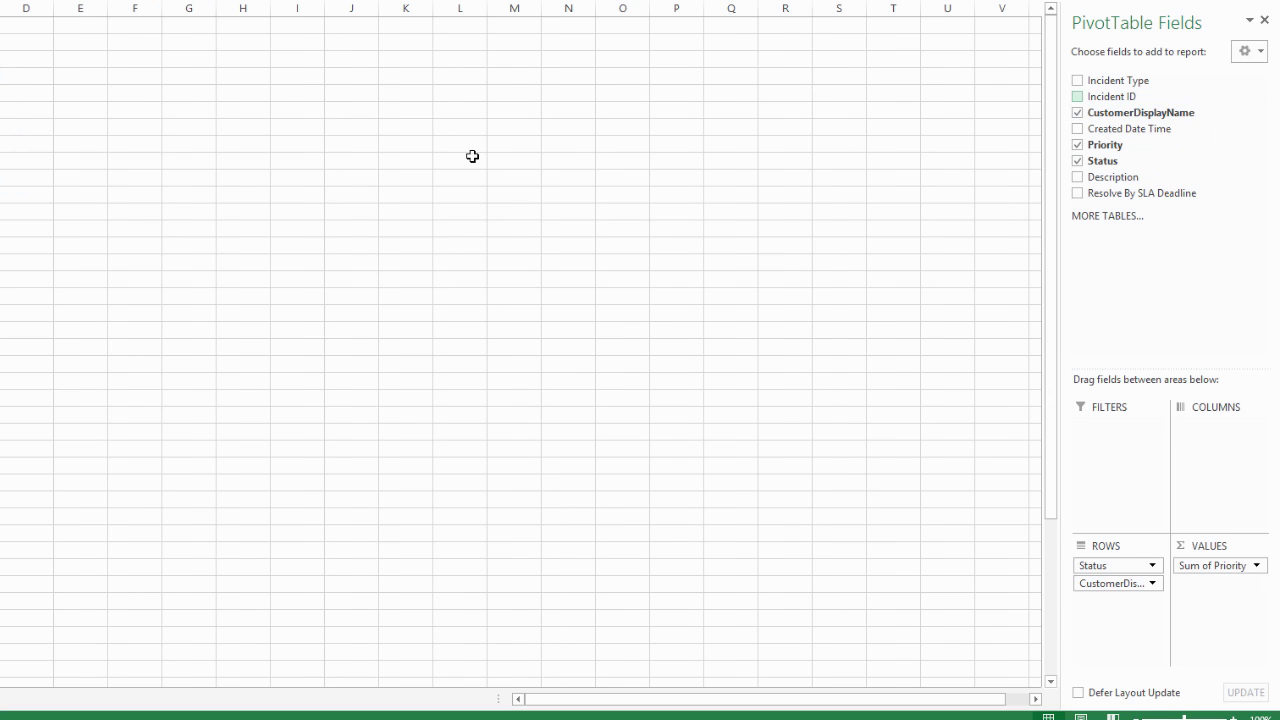
click(1077, 145)
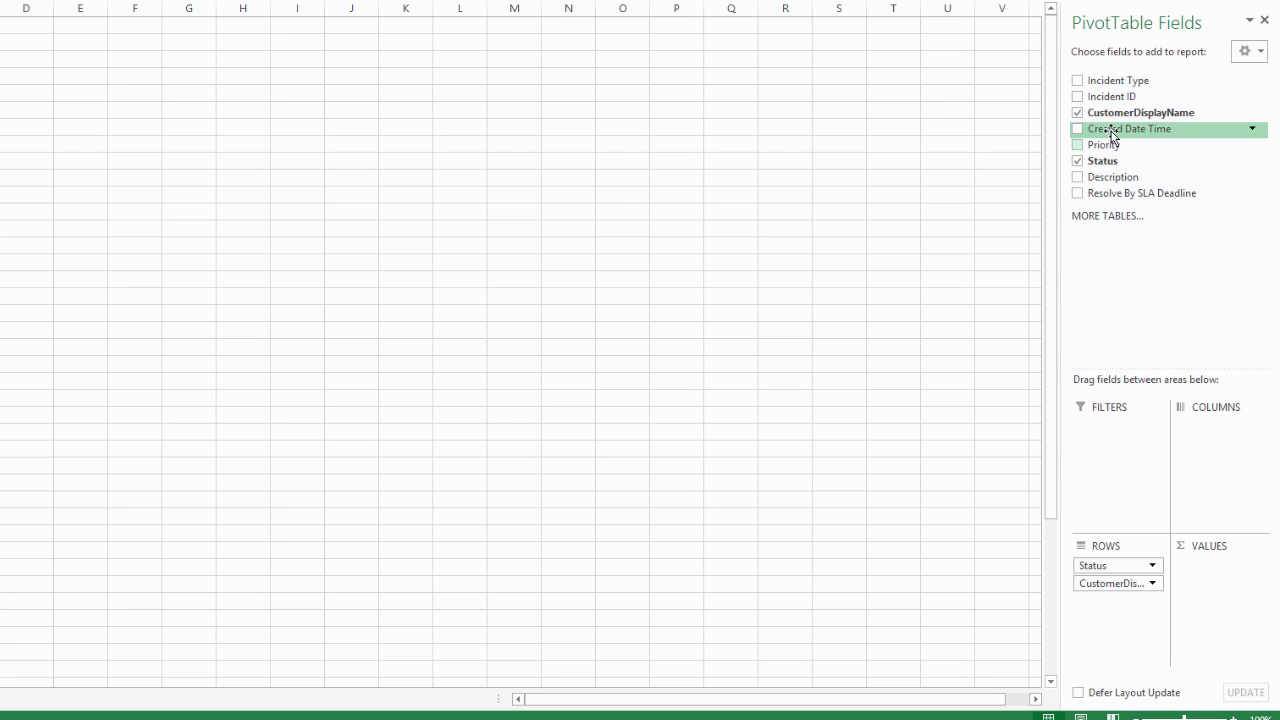
click(1079, 131)
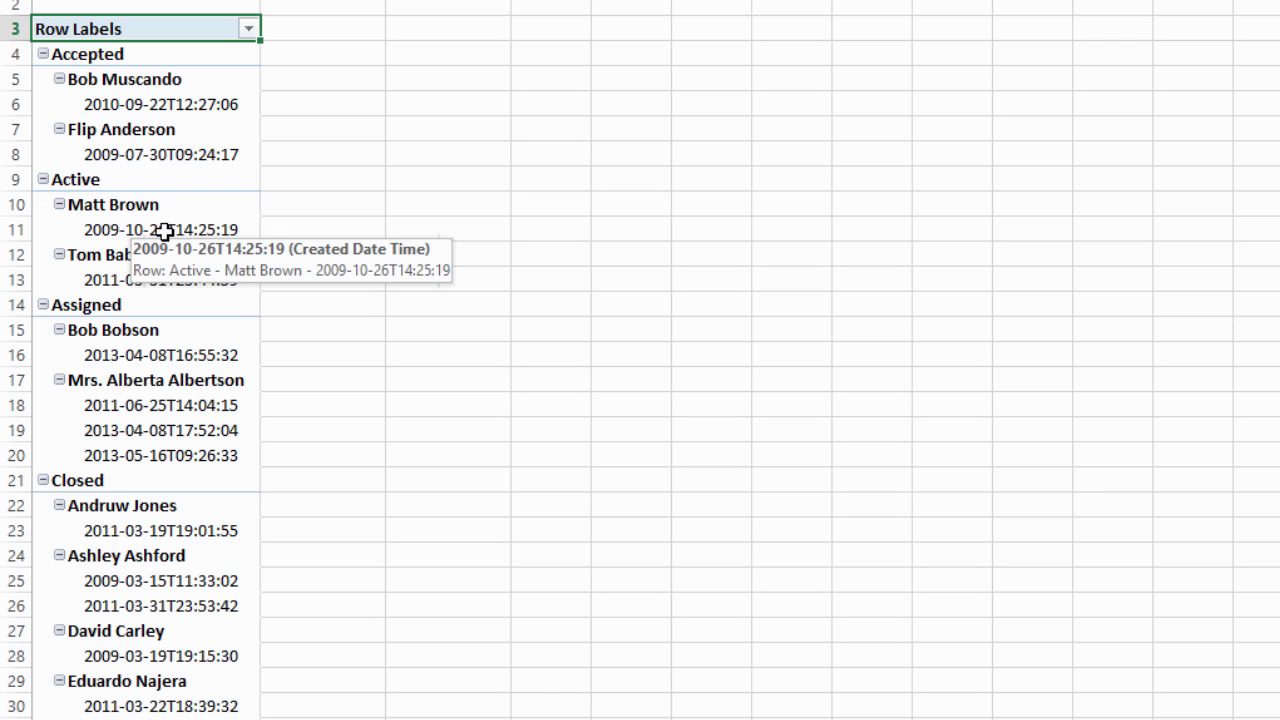
Step: Collapse all nine status groups from Accepted to Resolved, then re-expand only Assigned
click(44, 55)
click(43, 78)
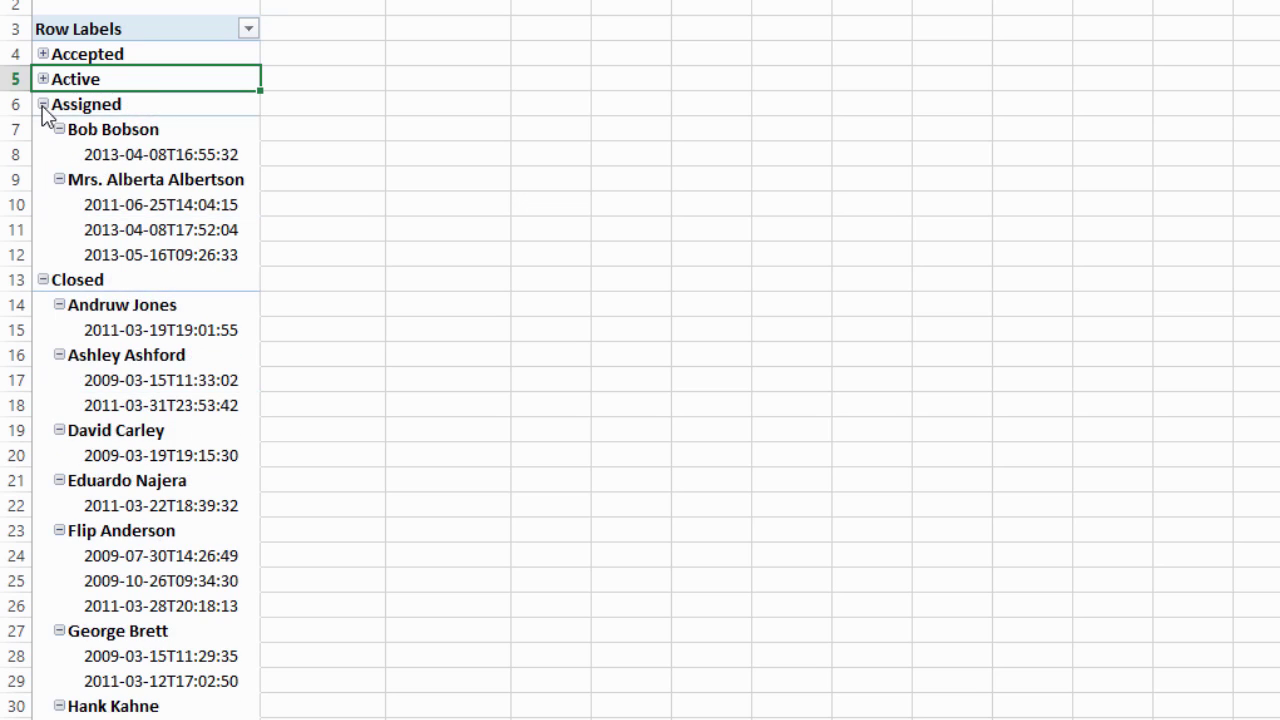
click(43, 105)
click(43, 129)
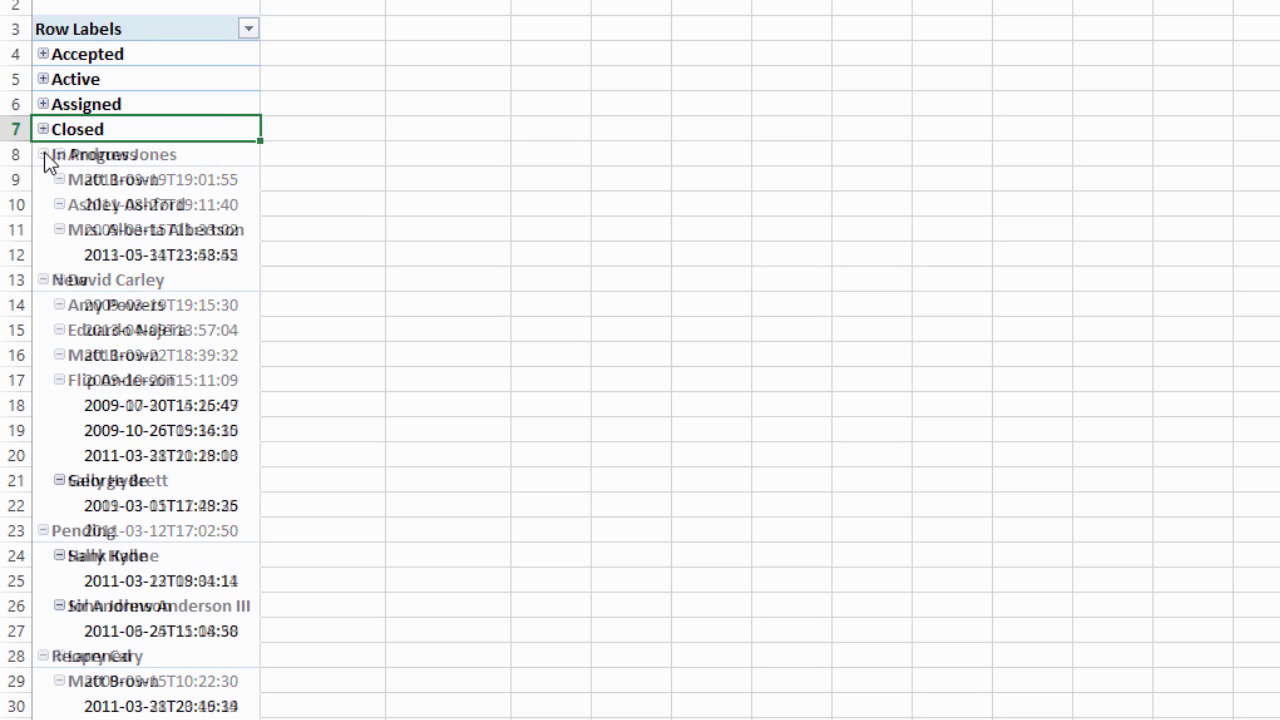
click(43, 154)
click(43, 179)
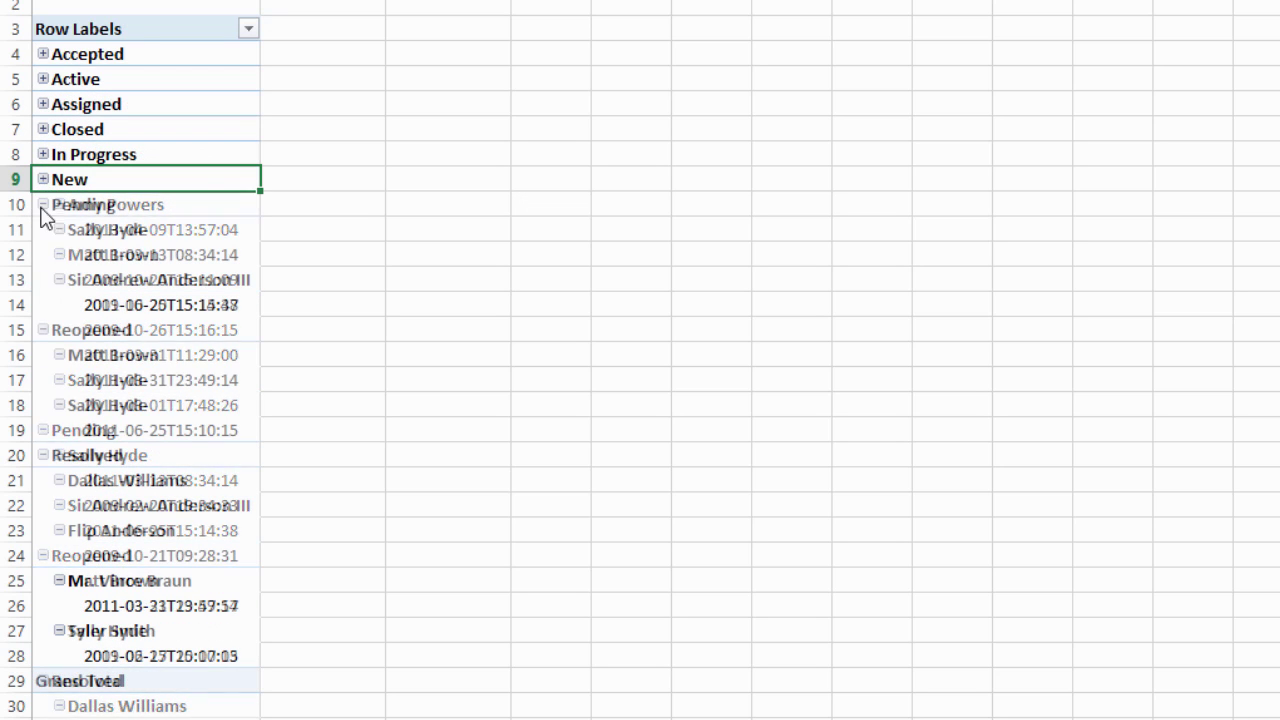
click(43, 204)
click(43, 229)
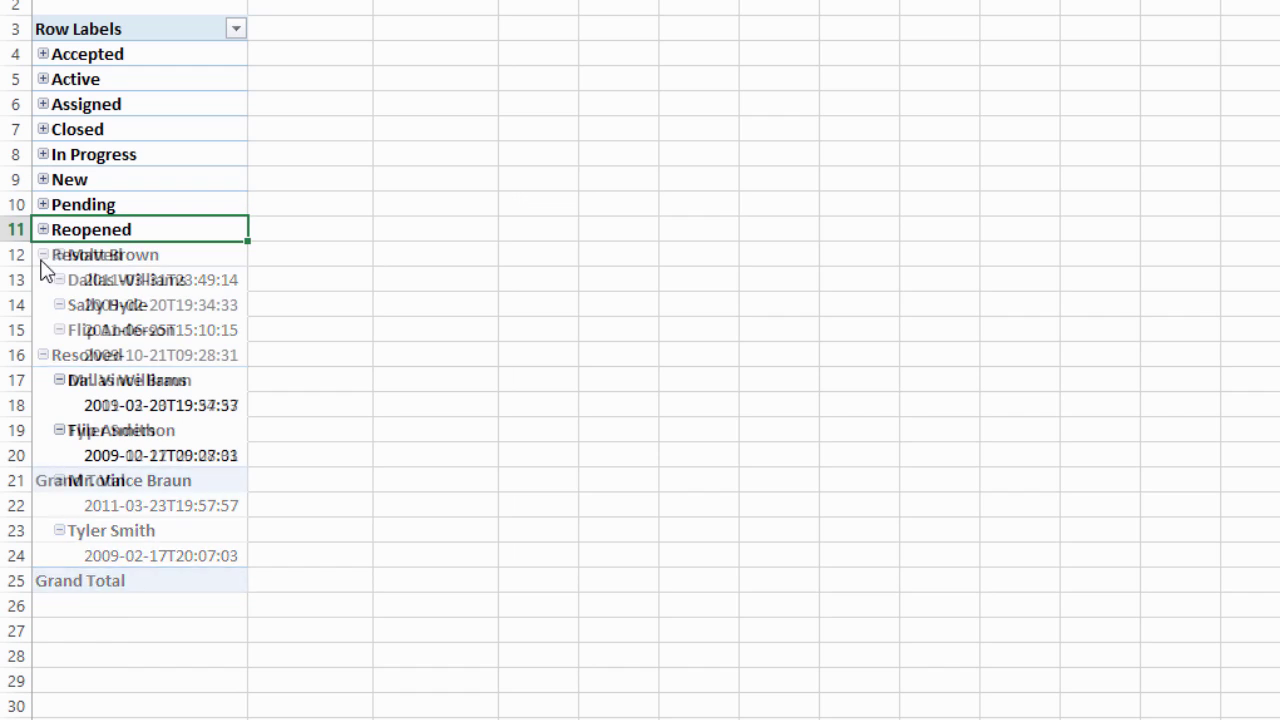
click(43, 254)
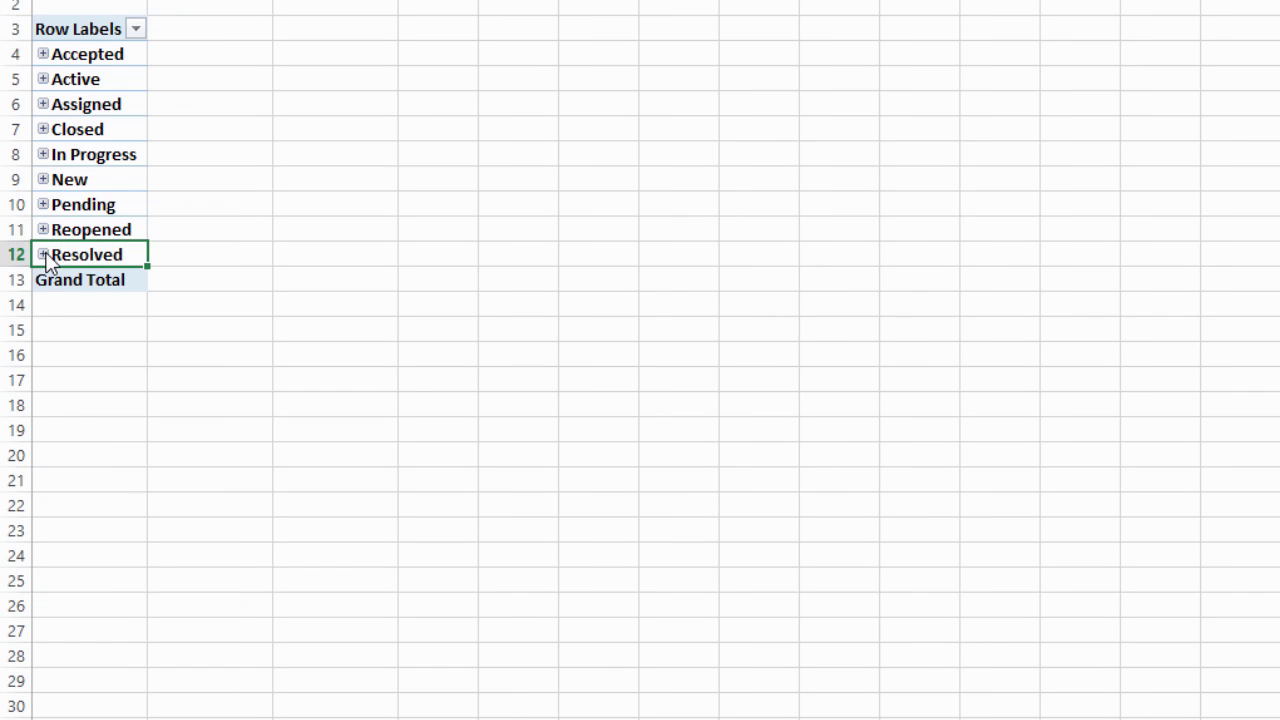
click(43, 104)
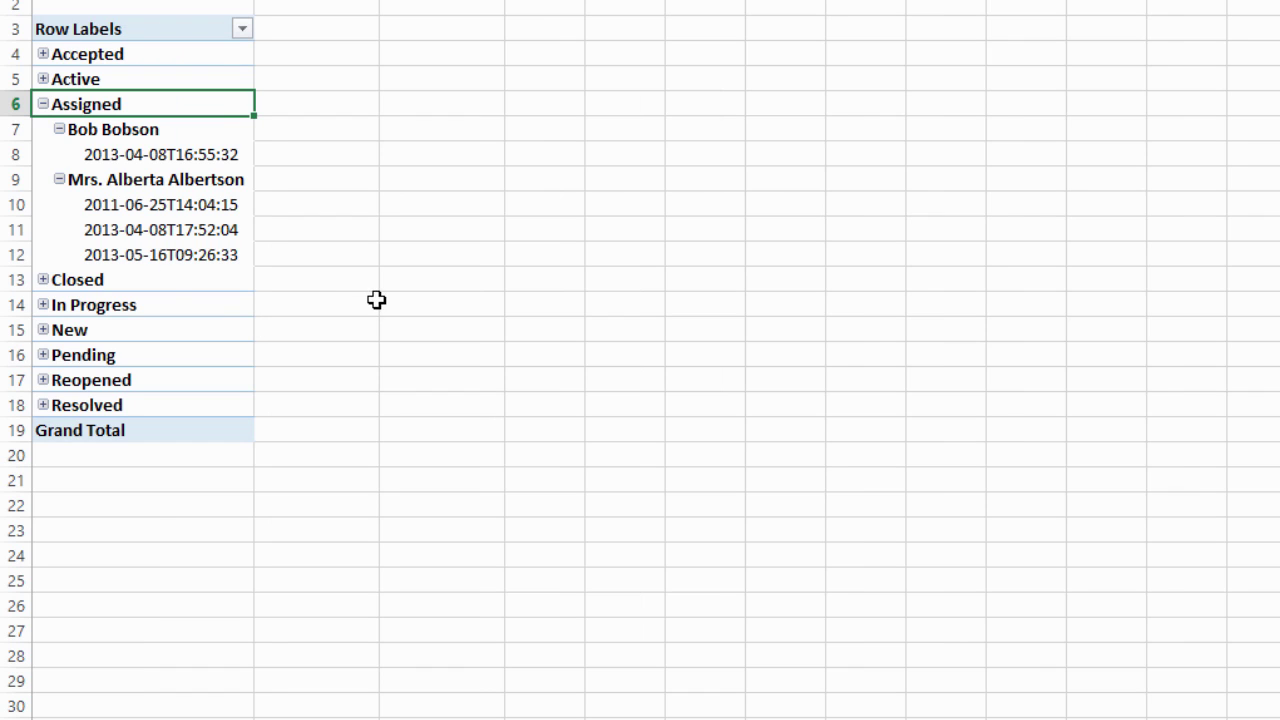
mouse_move(162, 254)
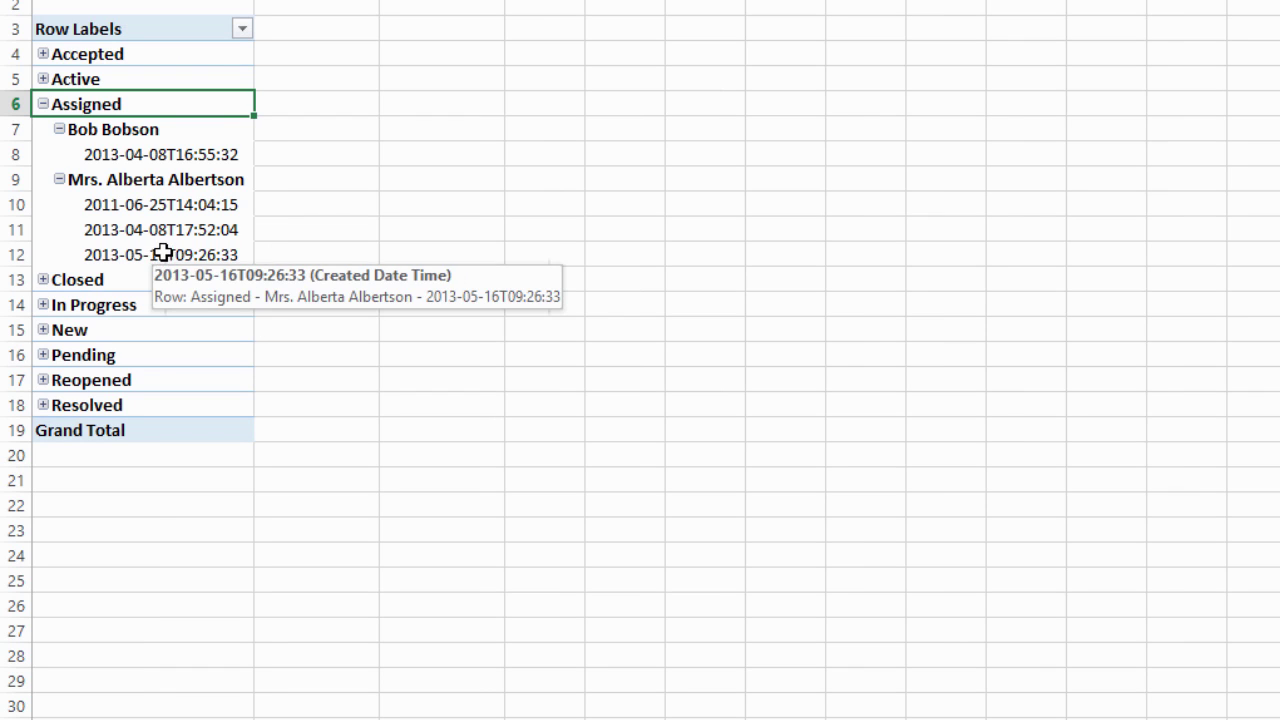